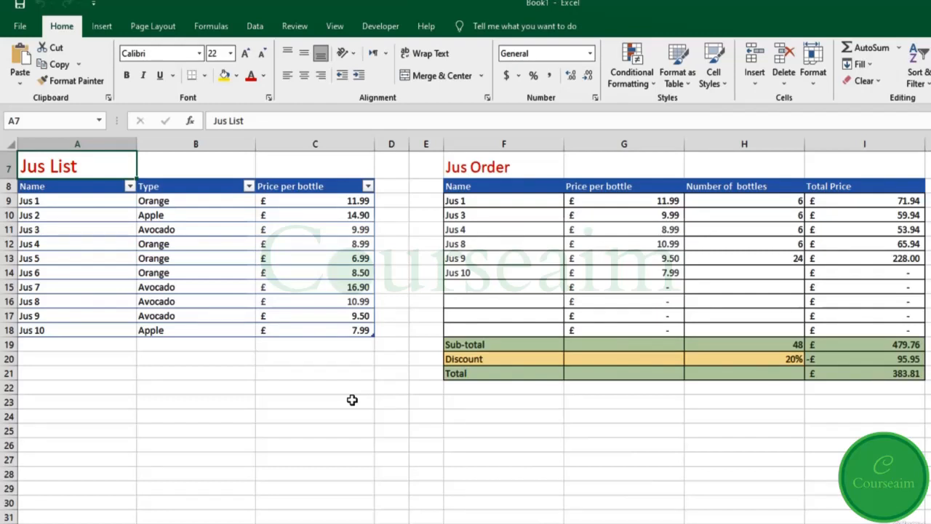
Show the formulas in the worksheet cells, examine those of the Jus Order table, and switch back to displaying values.
click(211, 27)
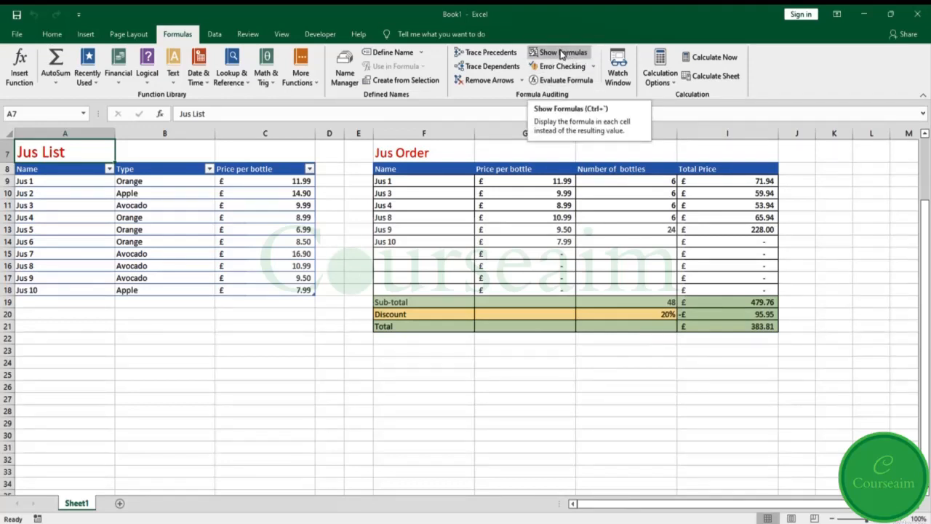
key(ctrl+grave)
click(562, 55)
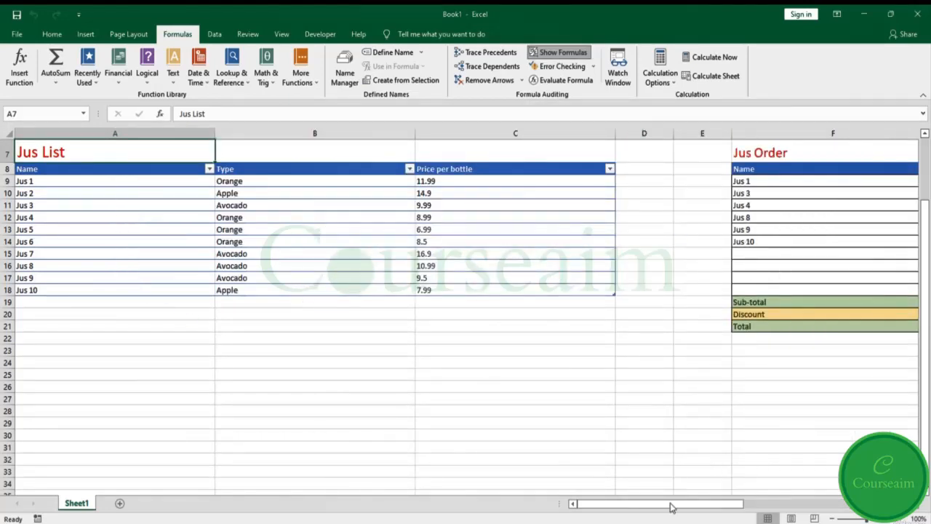
drag(670, 506, 797, 502)
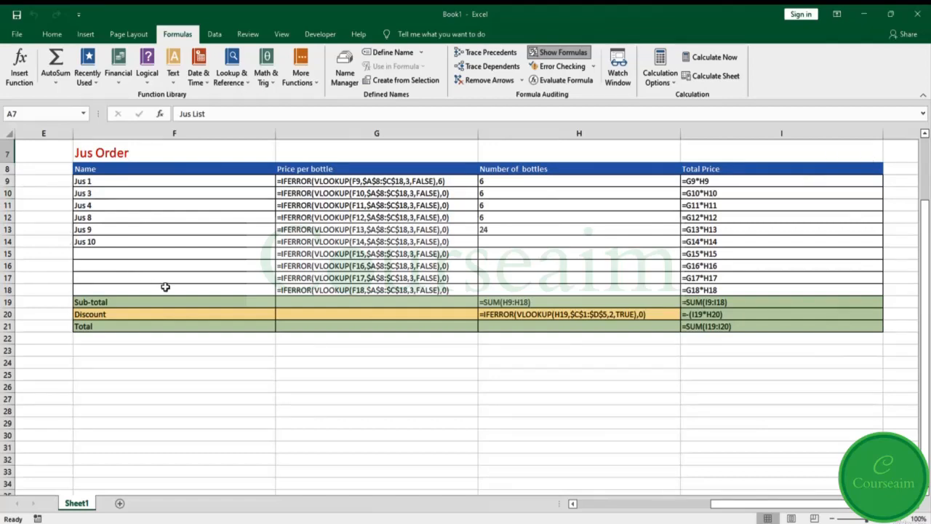
drag(797, 503, 667, 501)
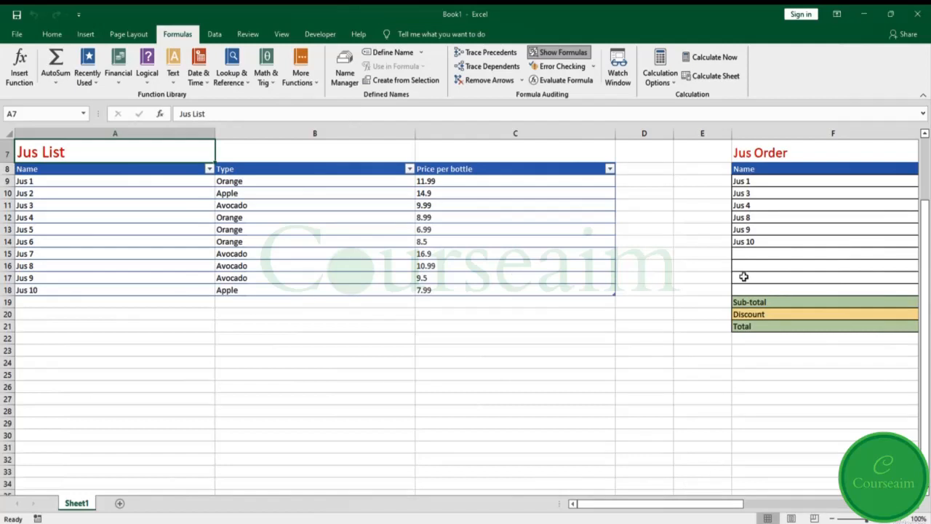
click(550, 58)
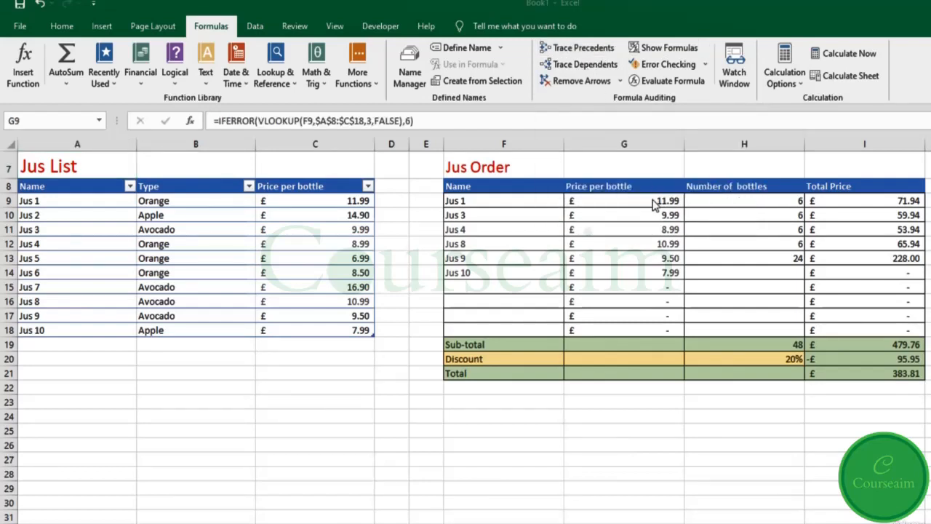
Trace the dependents of the Jus 1 price in G9 and inspect the linked Total Price formula in I9.
click(653, 204)
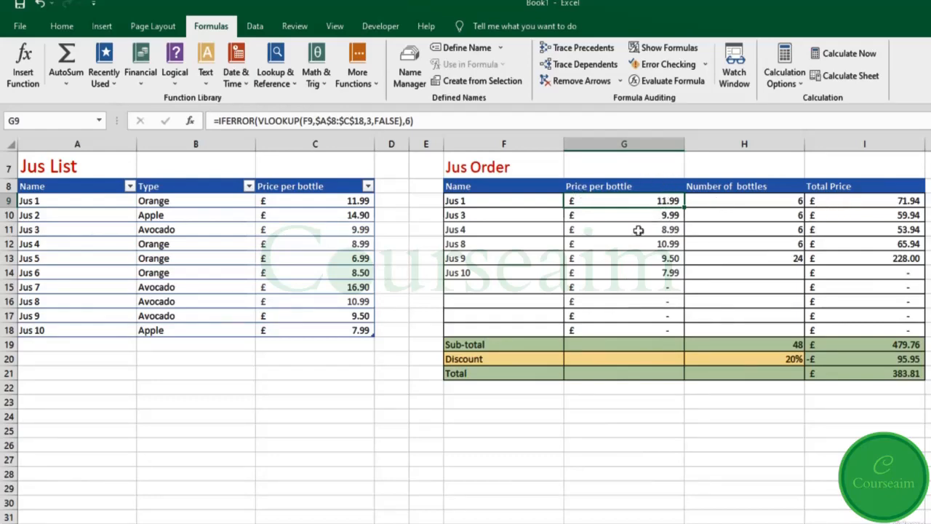
click(580, 64)
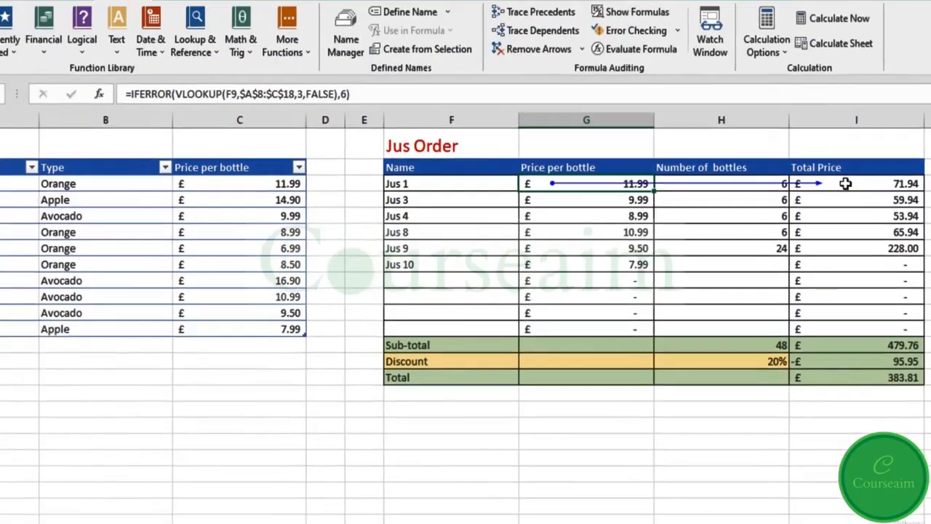
double_click(806, 110)
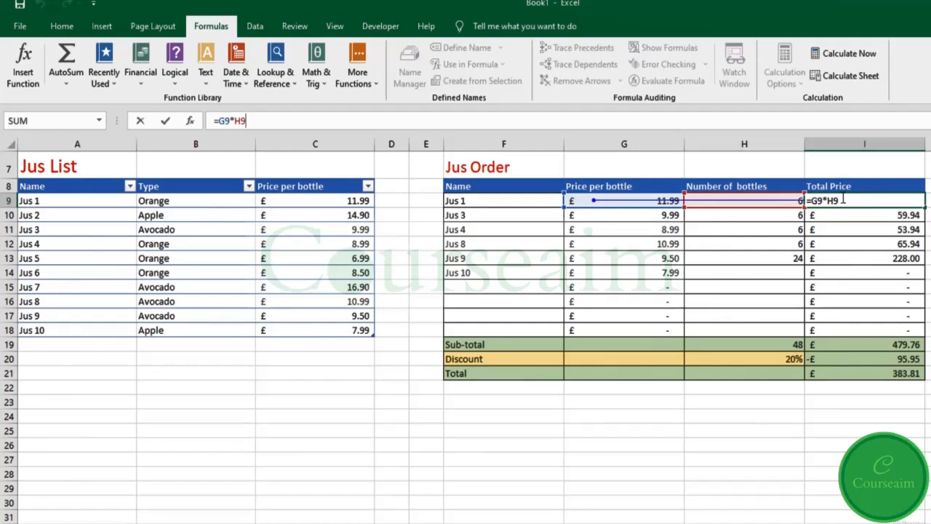
key(Return)
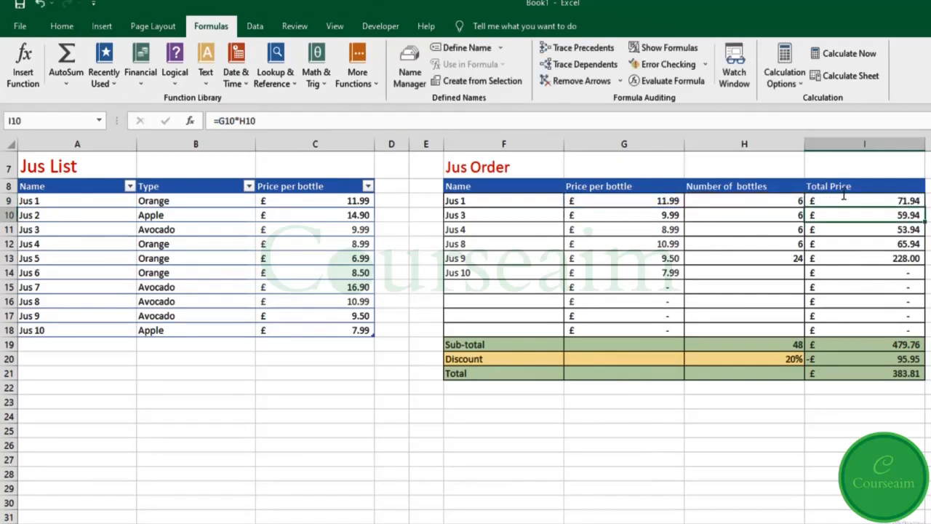
Trace the precedents of G9 and inspect the lookup range $A$8:$C$18 in its formula without changing it.
click(652, 202)
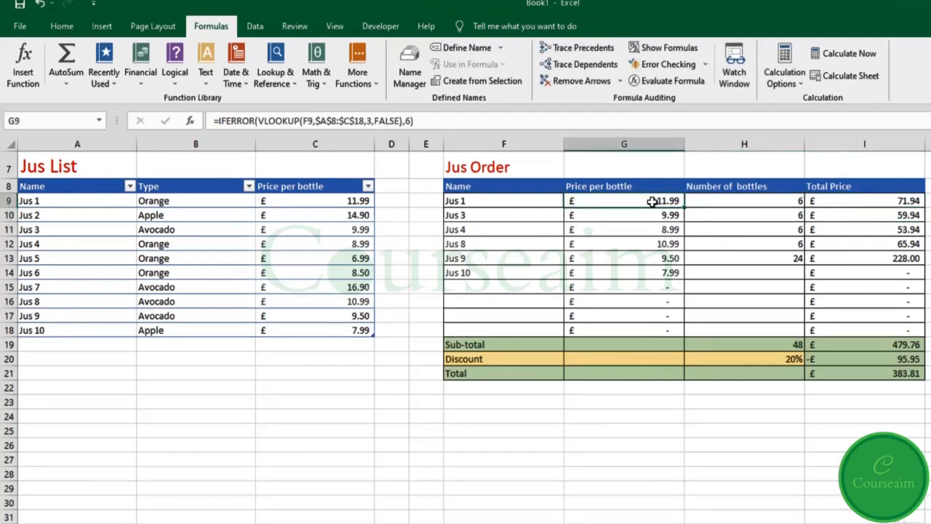
click(580, 49)
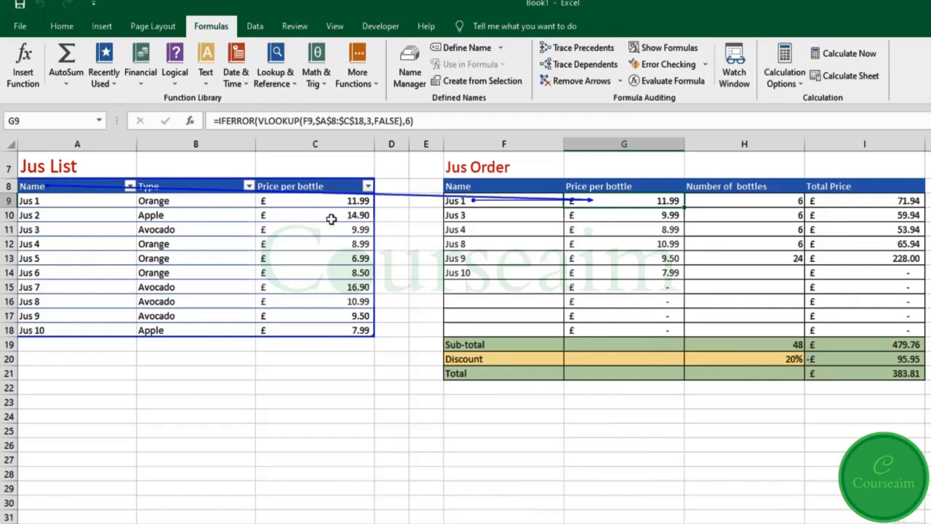
key(F2)
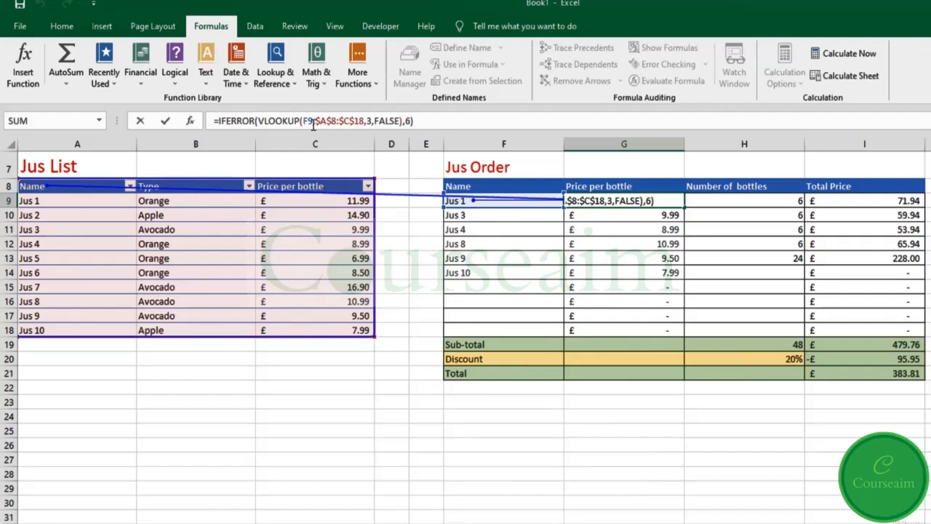
drag(316, 122, 358, 120)
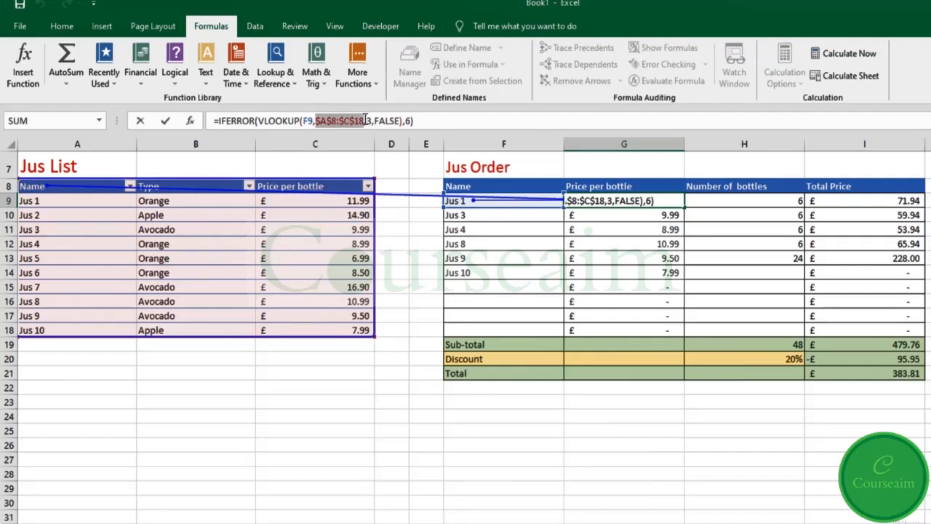
click(449, 122)
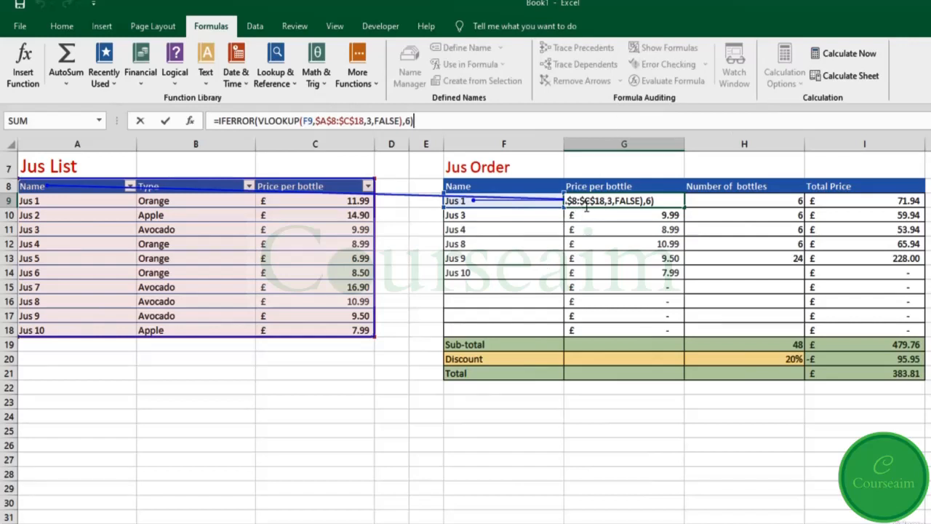
key(Escape)
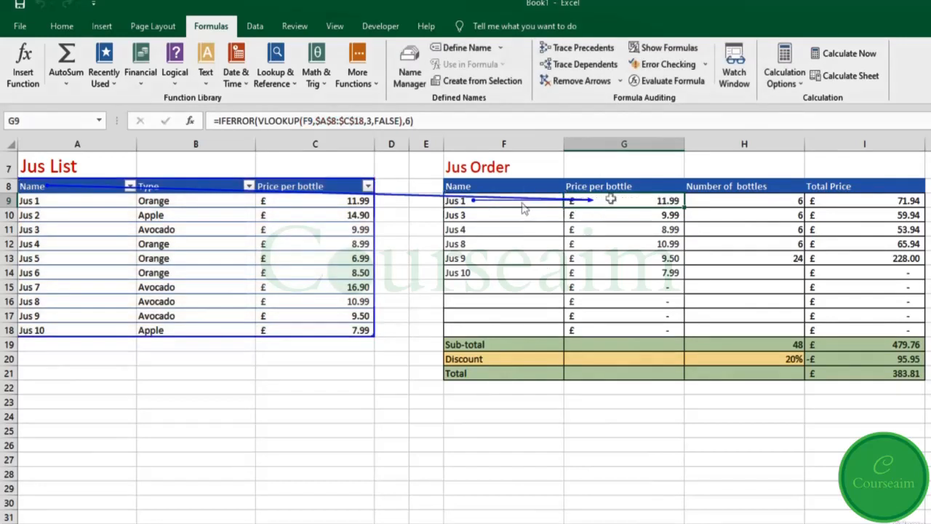
Remove the trace arrows and view the options for removing only precedent or dependent arrows.
click(586, 82)
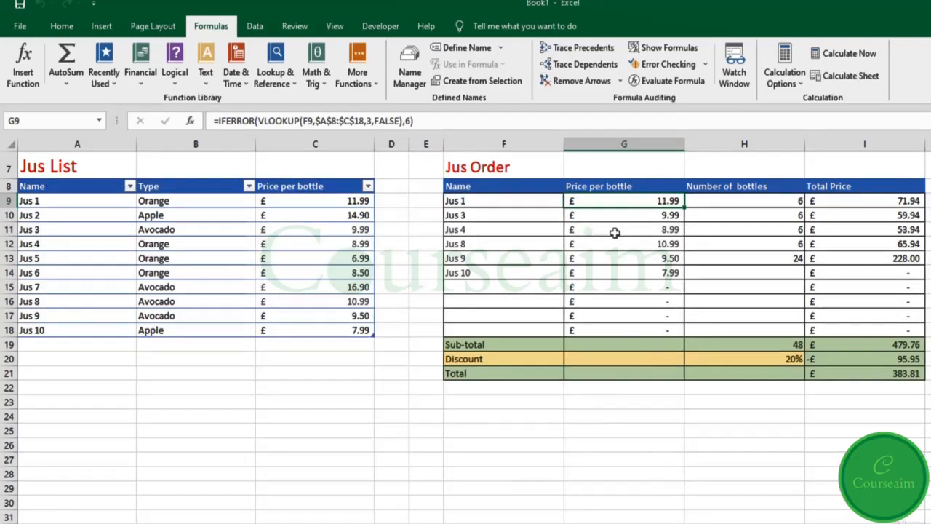
click(622, 82)
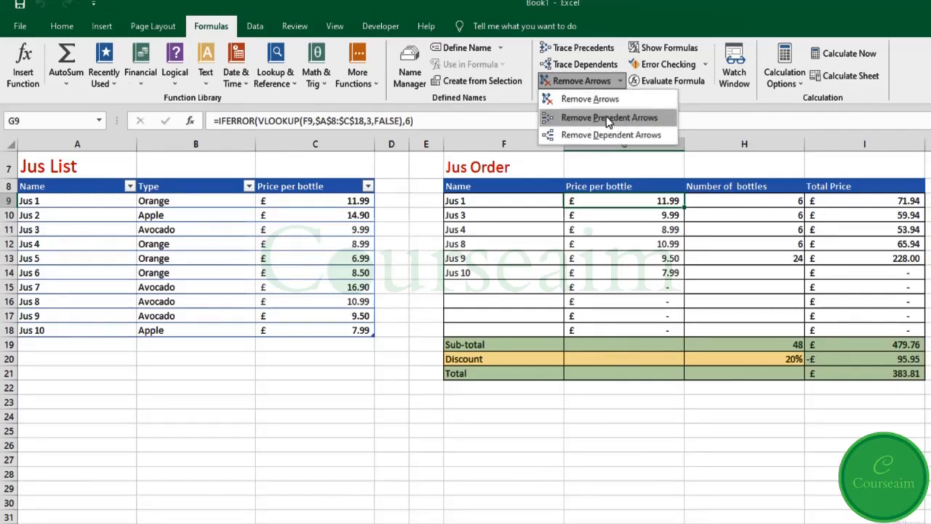
click(654, 281)
Strip the IFERROR wrapper from the formula in G15, leaving =VLOOKUP(F15,$A$8:$C$18,3,FALSE).
click(654, 281)
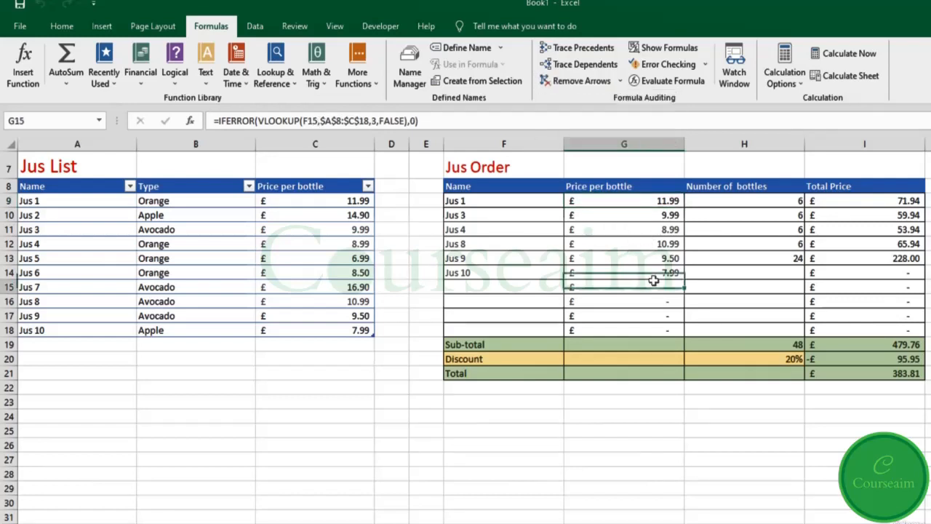
click(258, 122)
drag(258, 121, 216, 120)
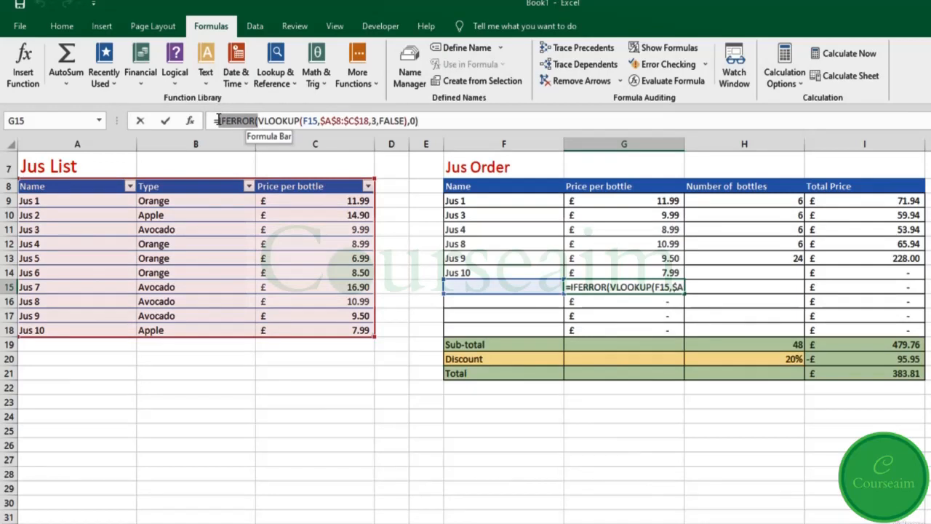
key(Delete)
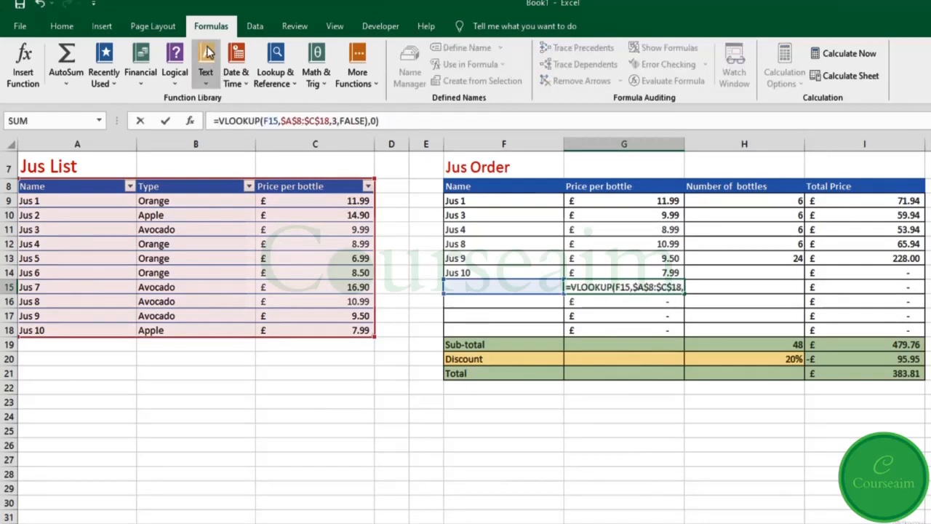
drag(366, 121, 419, 116)
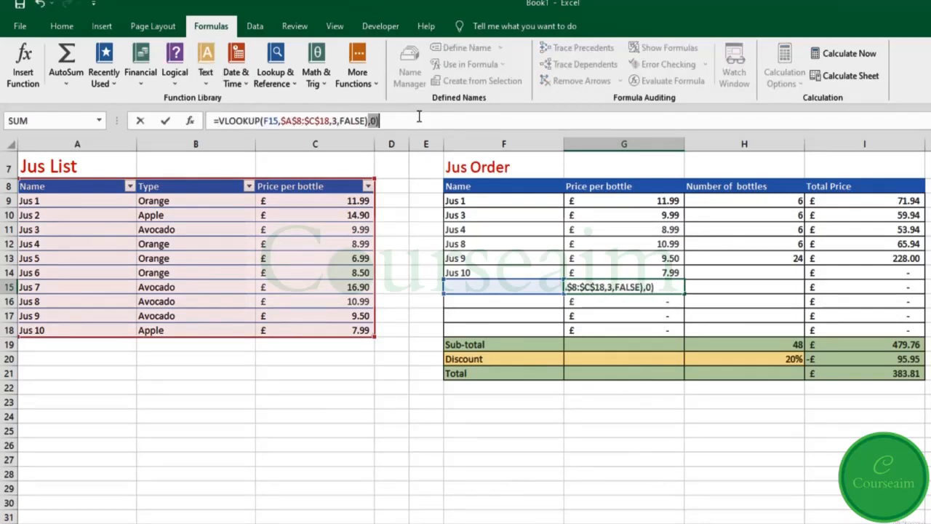
key(Delete)
key(Return)
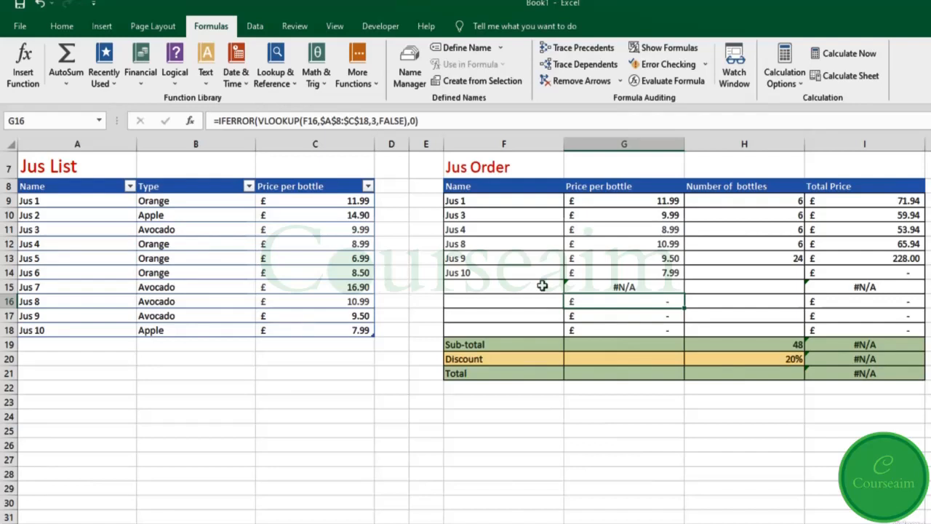
Run Error Checking on the sheet, trace the error in the sub-total cell I19, and close the check.
click(668, 65)
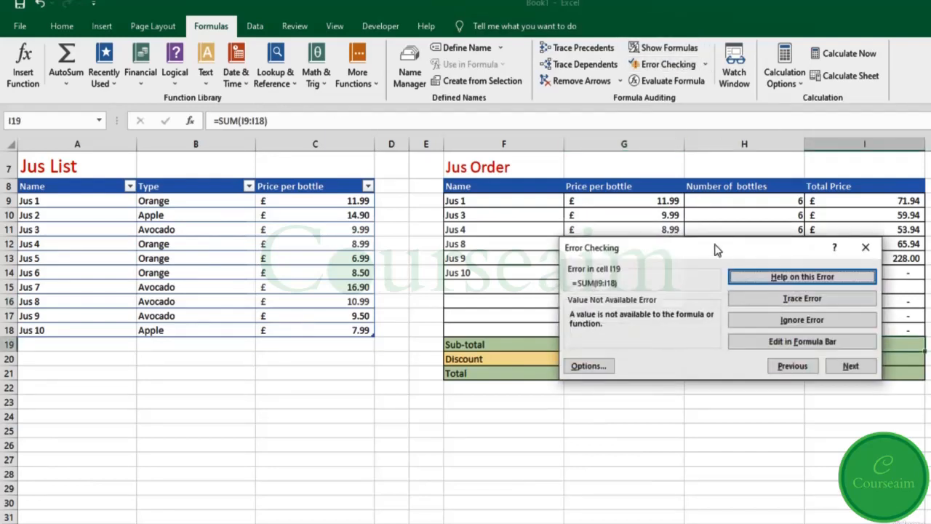
drag(716, 248, 270, 182)
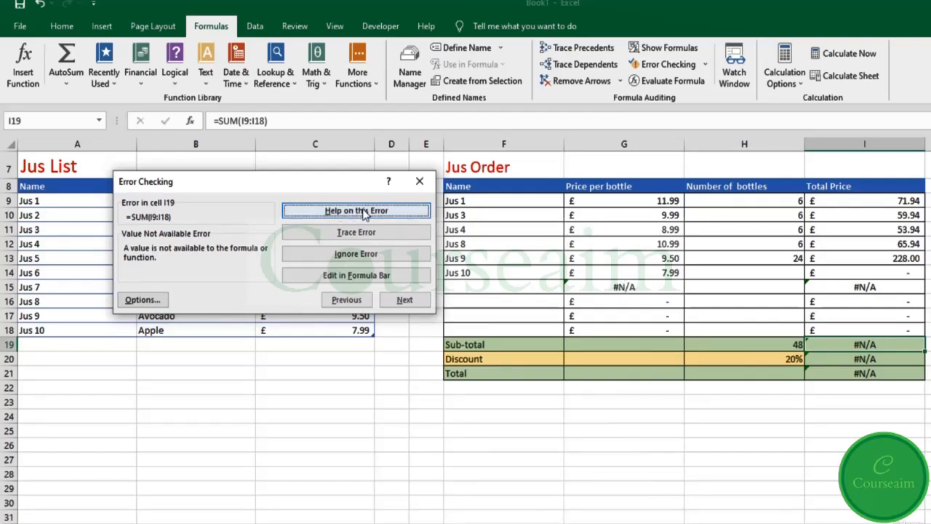
click(353, 231)
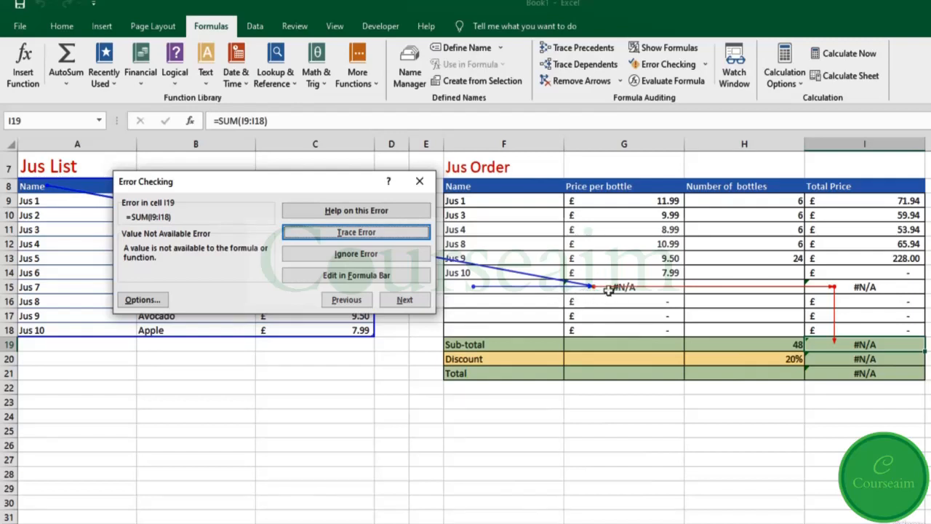
click(356, 231)
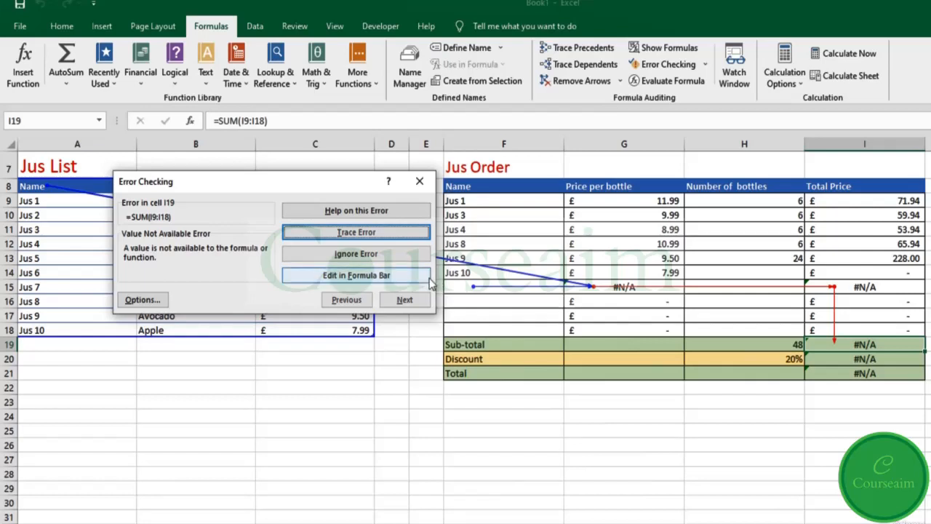
click(425, 181)
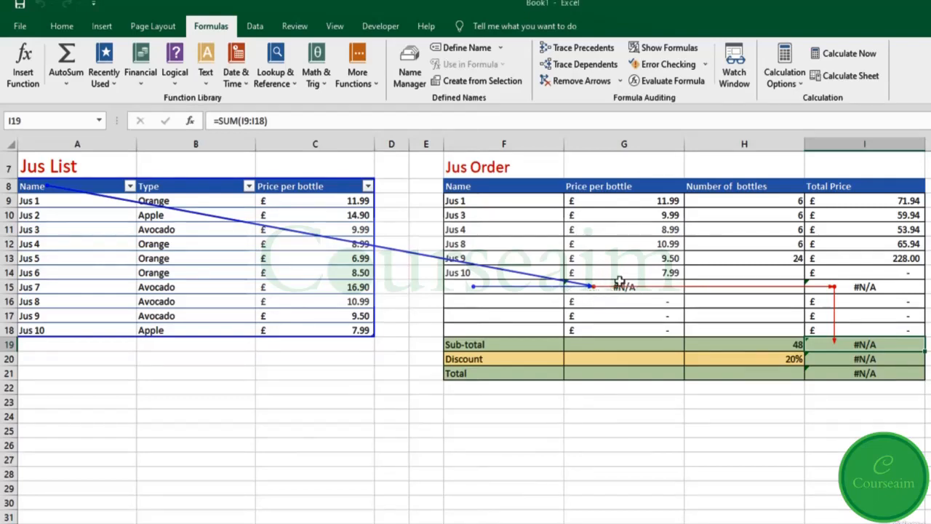
Run Error Checking on cell G15 and place its dialog clear of the Jus Order table.
click(639, 288)
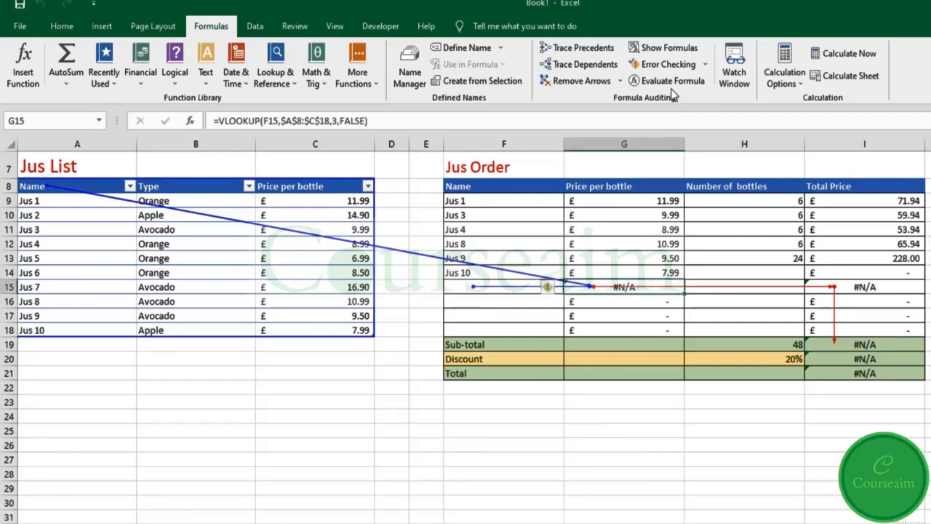
click(666, 64)
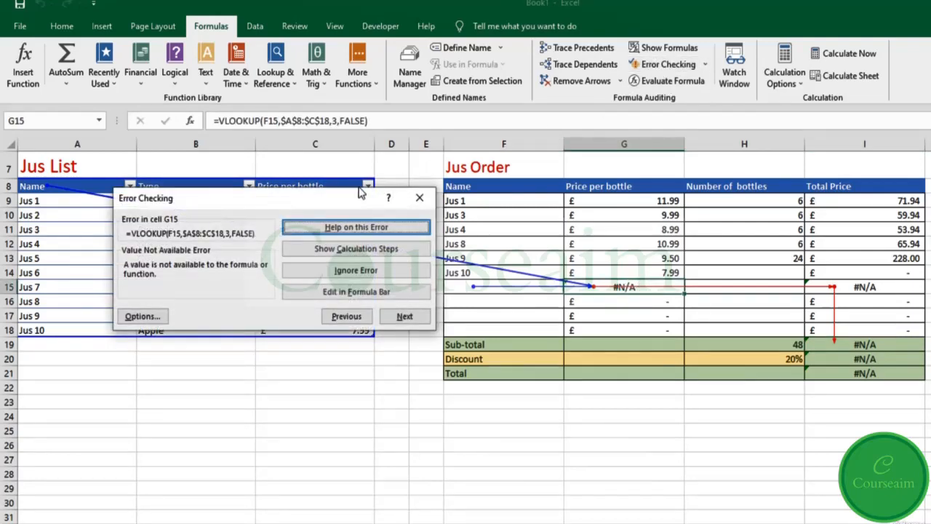
drag(391, 199, 399, 175)
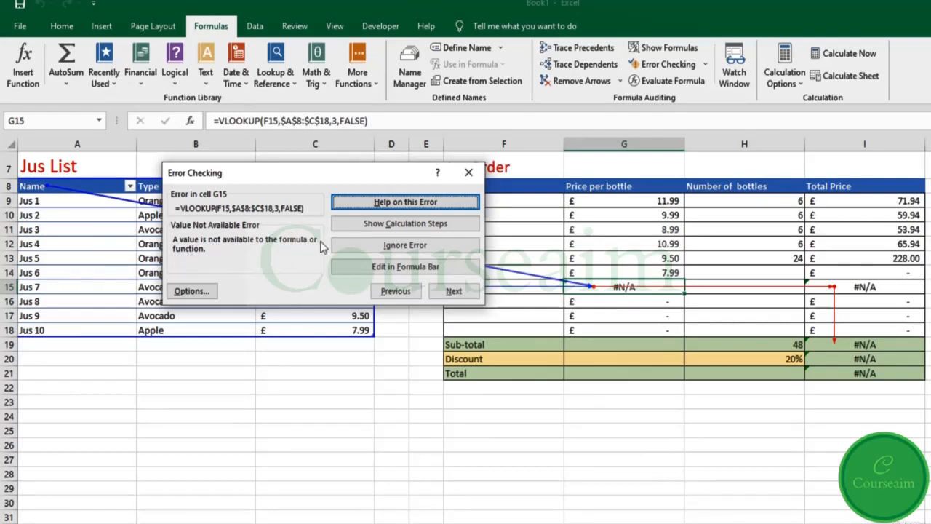
drag(314, 179, 219, 180)
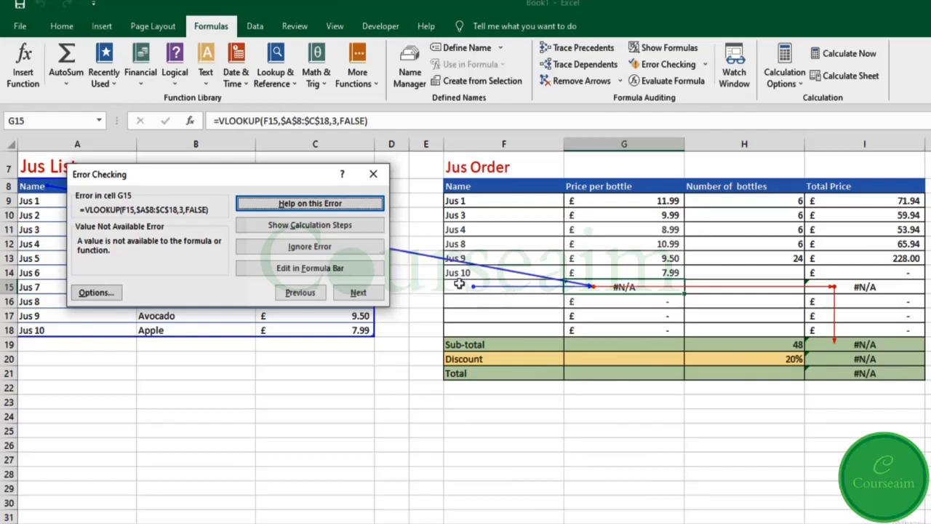
Show the calculation steps of the G15 error, evaluate the VLOOKUP formula, and restart the evaluation.
click(313, 227)
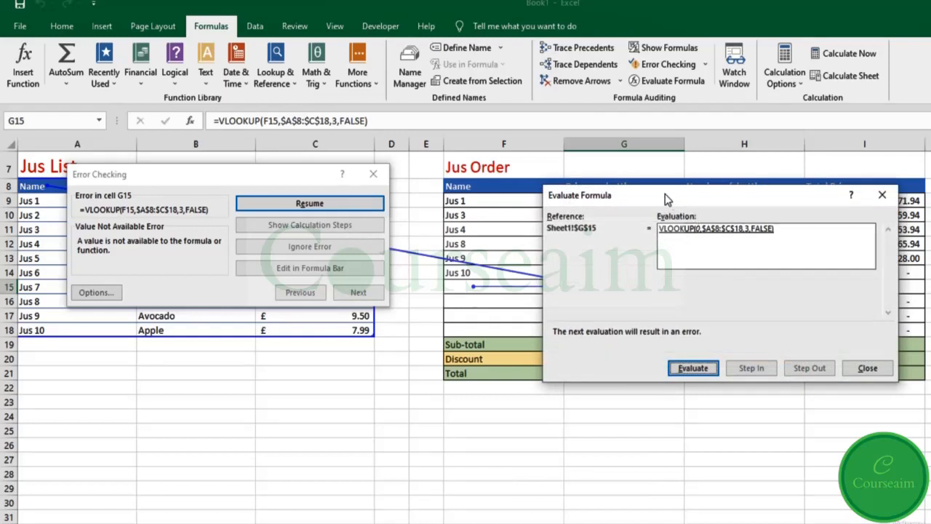
drag(665, 194, 395, 161)
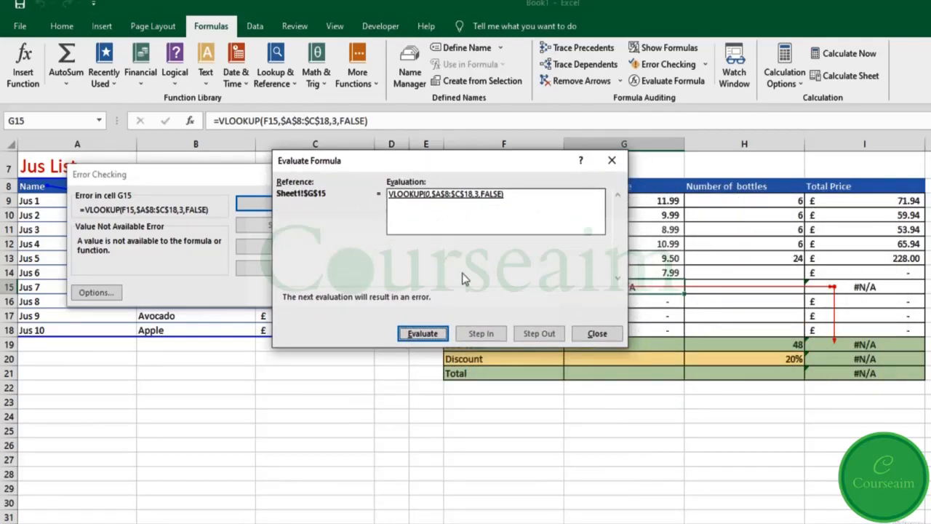
click(435, 333)
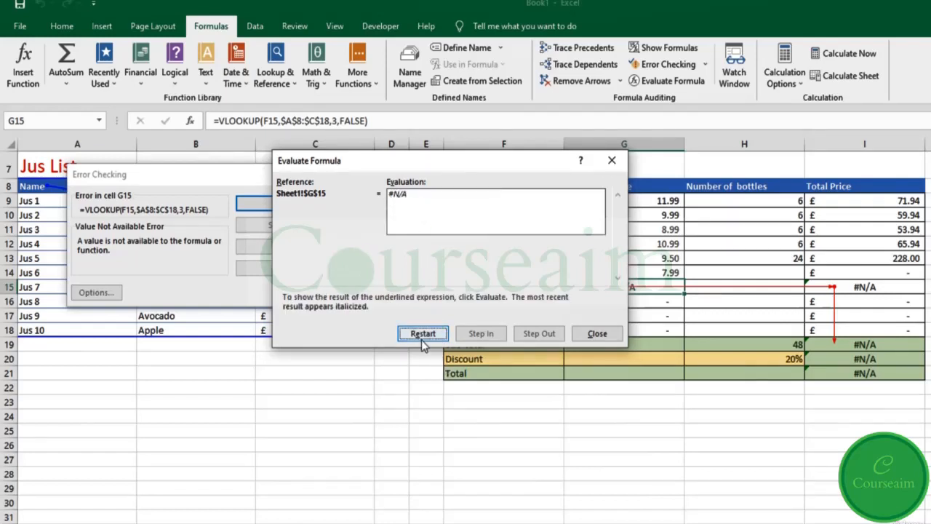
click(421, 338)
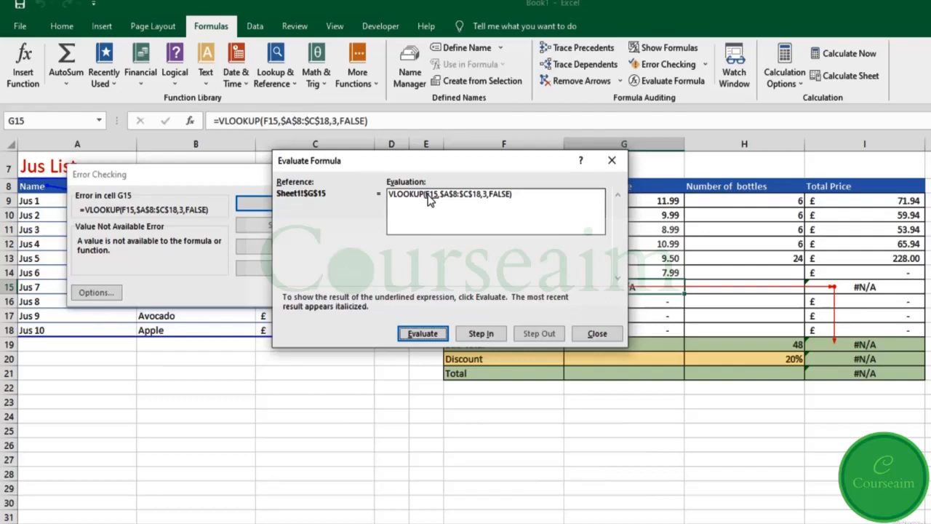
Close the formula evaluation and error check, and enter Jus 7 as the name in cell F15 of the Jus Order table.
click(597, 334)
click(376, 175)
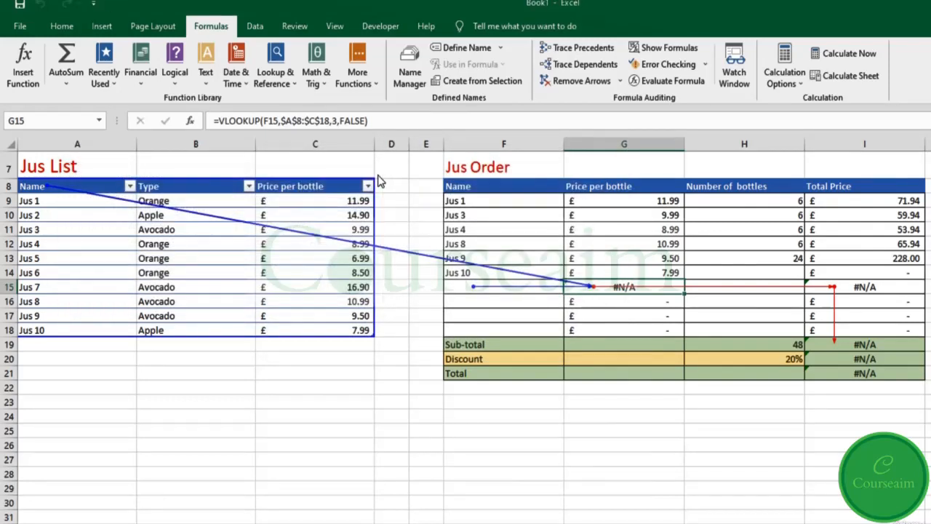
click(495, 291)
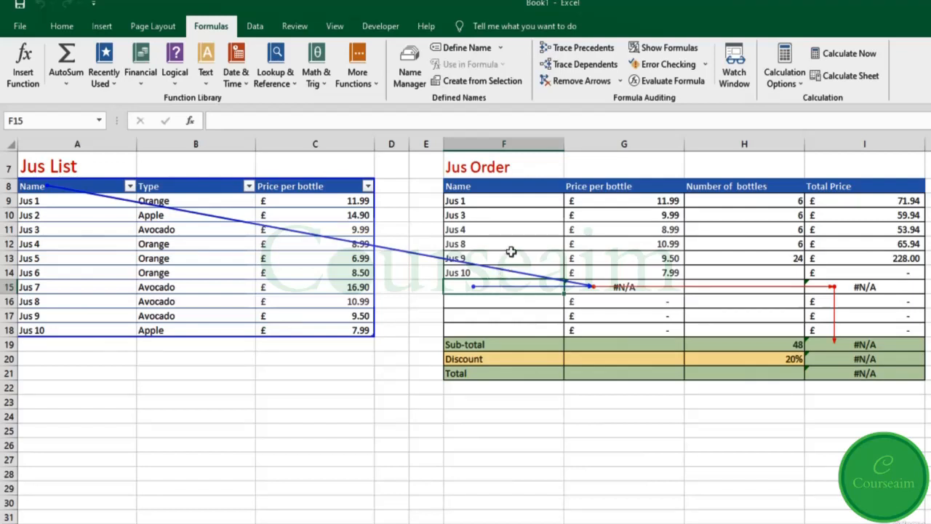
text(ju)
key(BackSpace)
key(BackSpace)
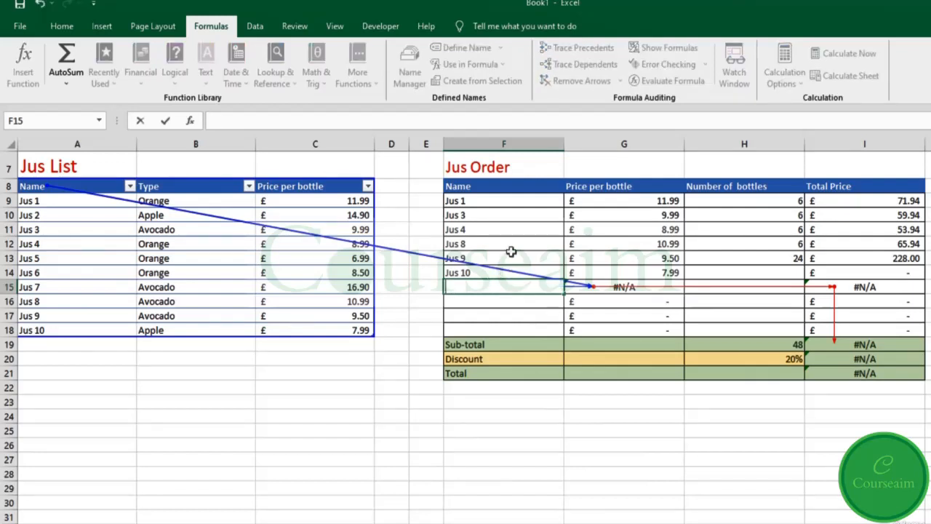
text(Jus 7)
key(Return)
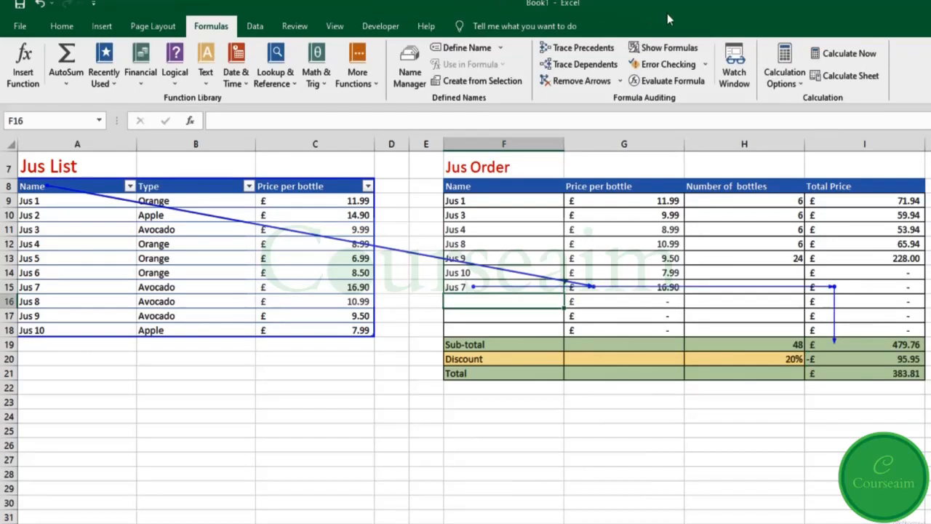
Remove the trace arrows from the sheet and copy the IFERROR price formula from G14 down to G15.
click(578, 81)
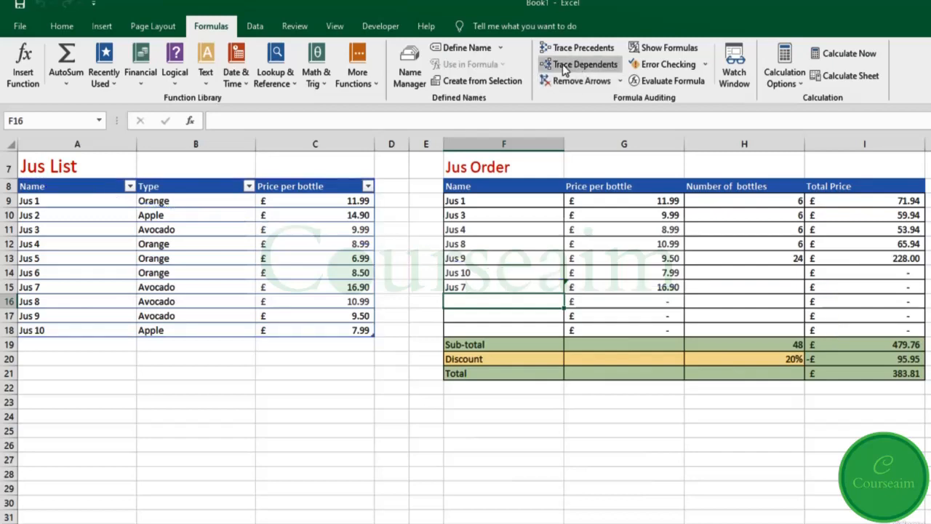
click(509, 290)
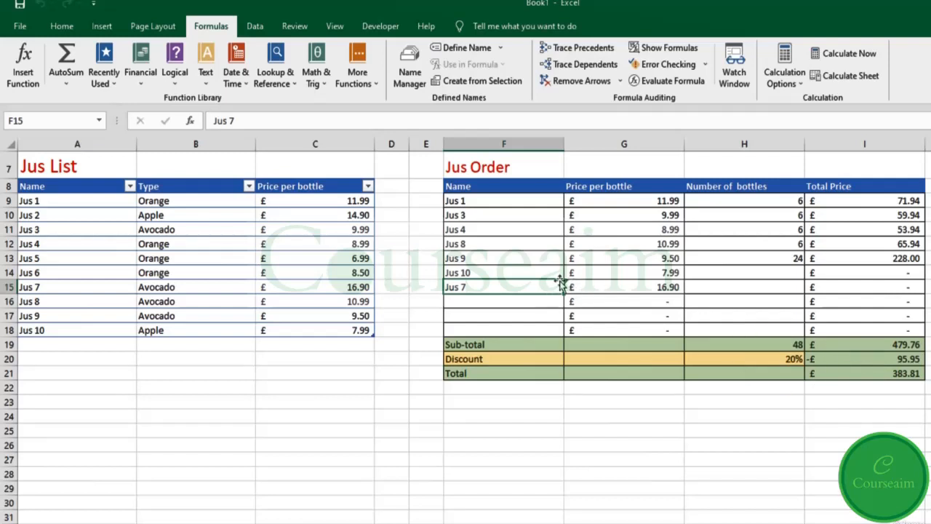
click(602, 275)
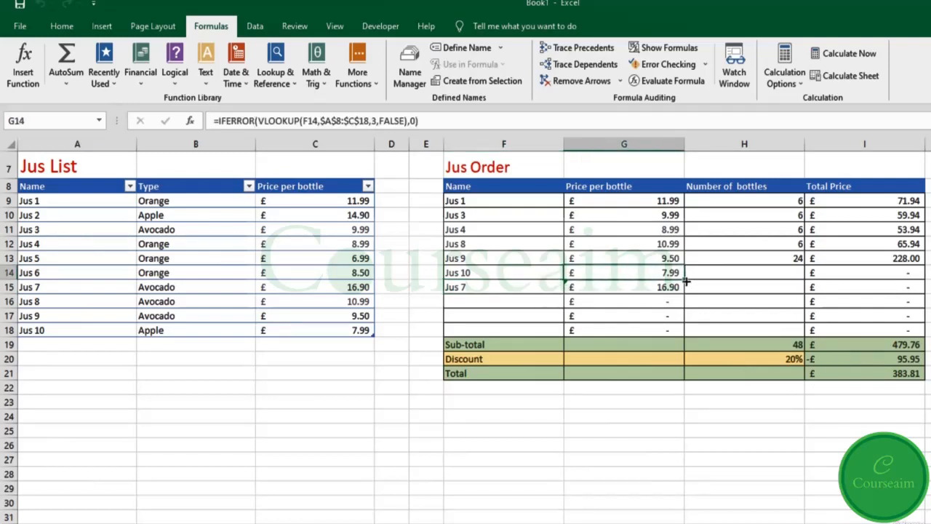
drag(687, 284, 684, 294)
click(617, 287)
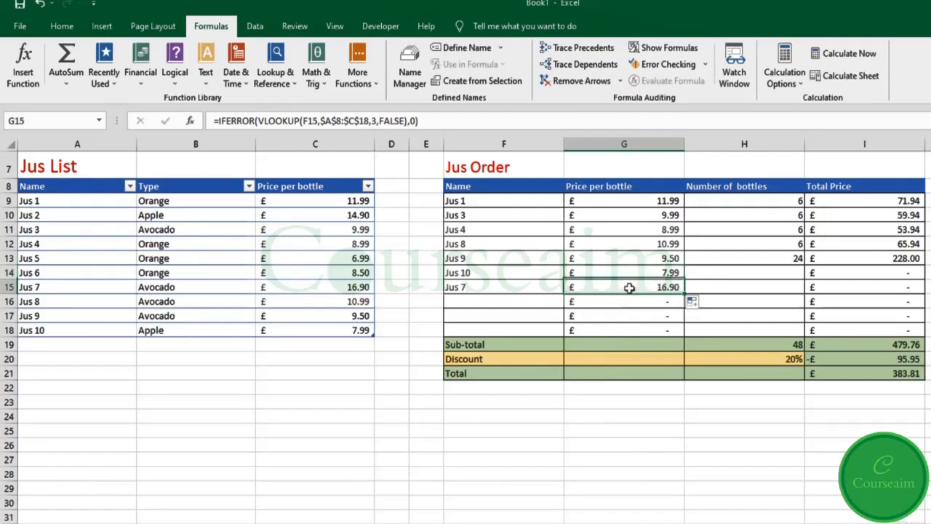
Inspect the IFERROR part of the G15 formula, leave it unedited, and clear cells F15:G15.
click(416, 120)
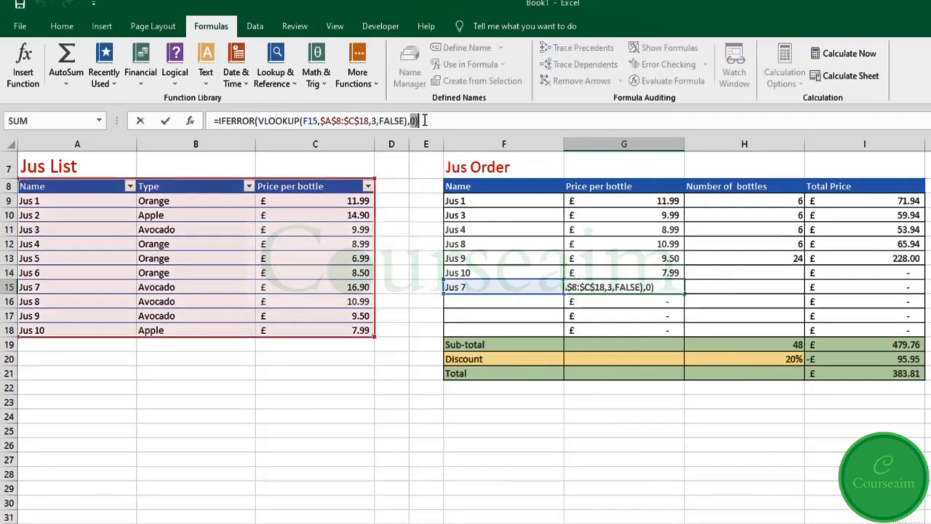
drag(219, 121, 256, 122)
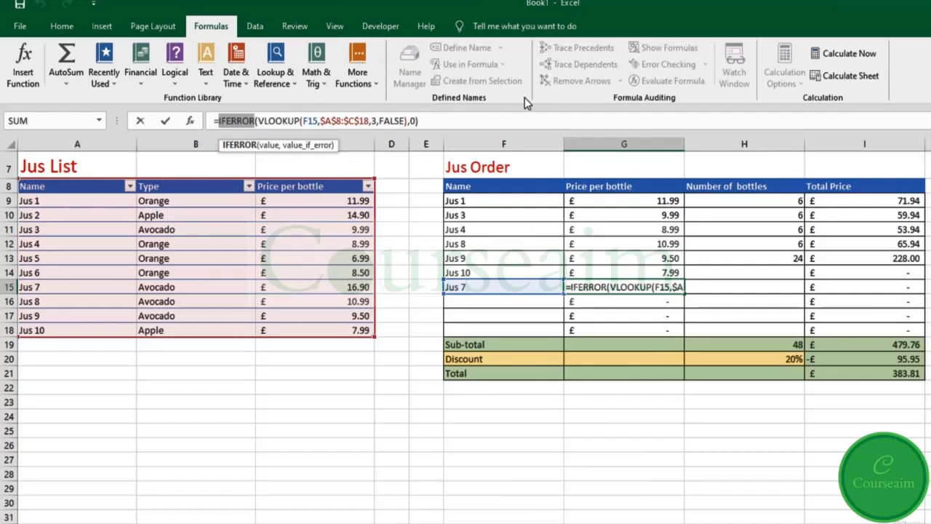
key(Escape)
key(ctrl+z)
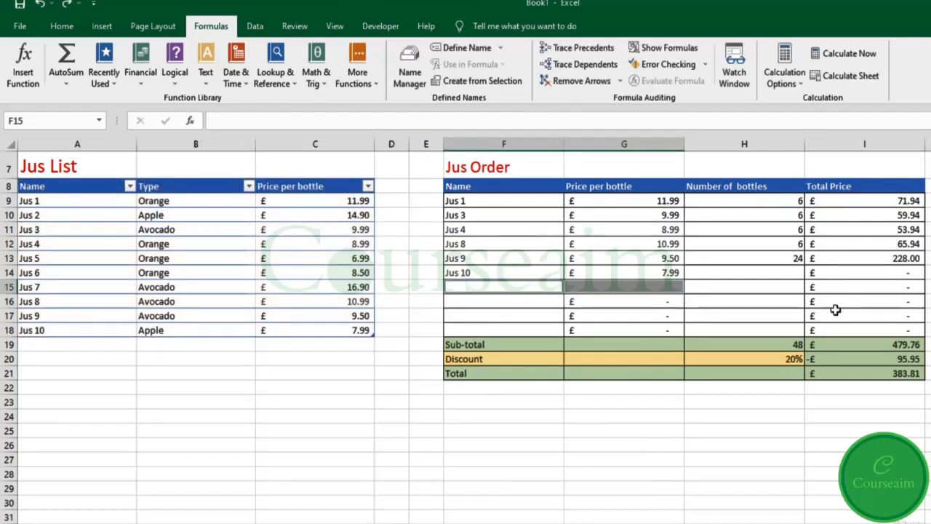
Set the workbook's calculation option to Manual.
click(671, 288)
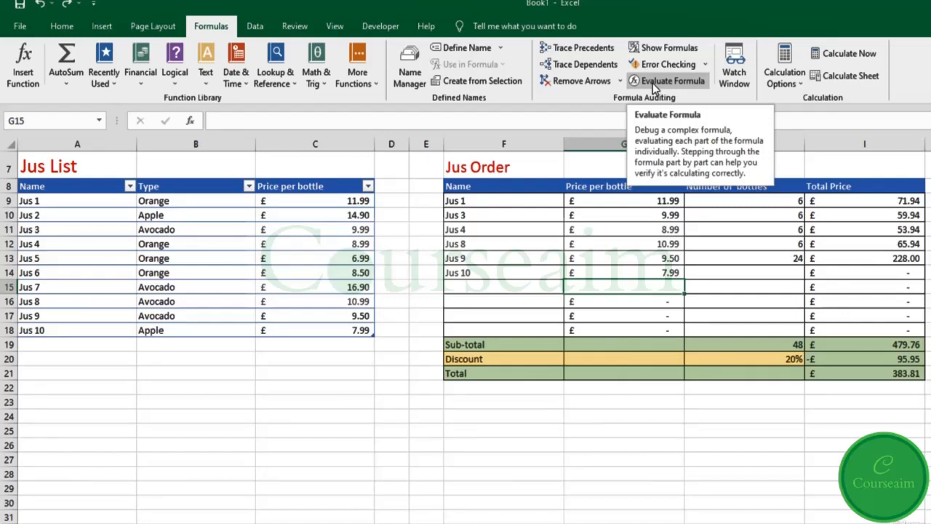
click(803, 85)
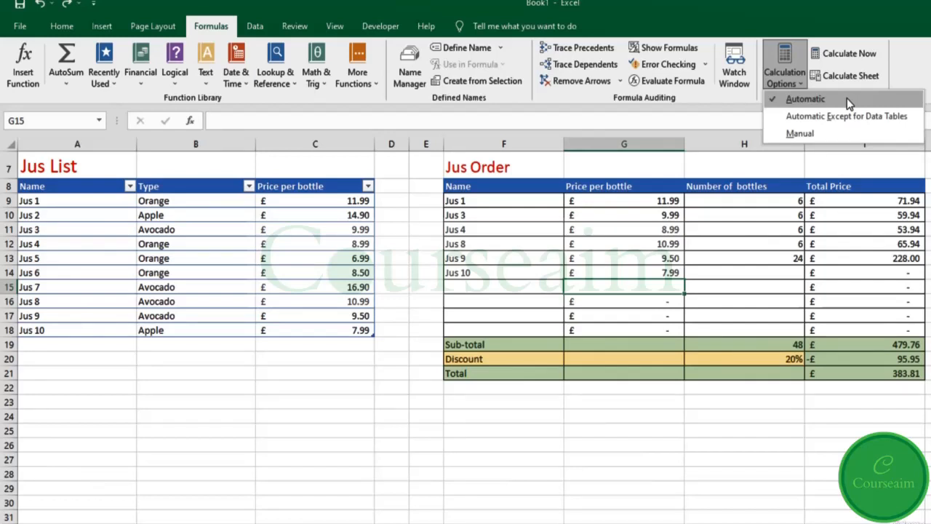
click(853, 136)
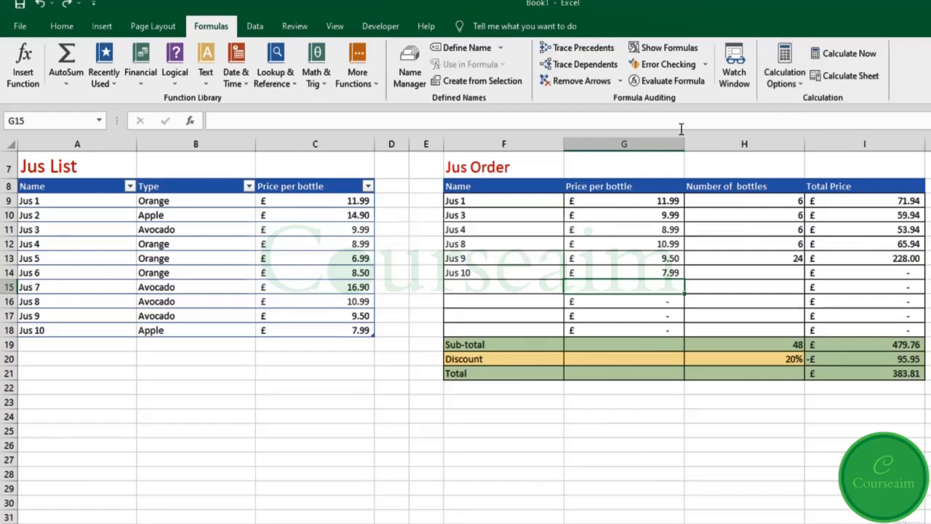
Set the price per bottle of Jus 3 in the Jus List to 10.99 and recalculate the workbook.
click(322, 229)
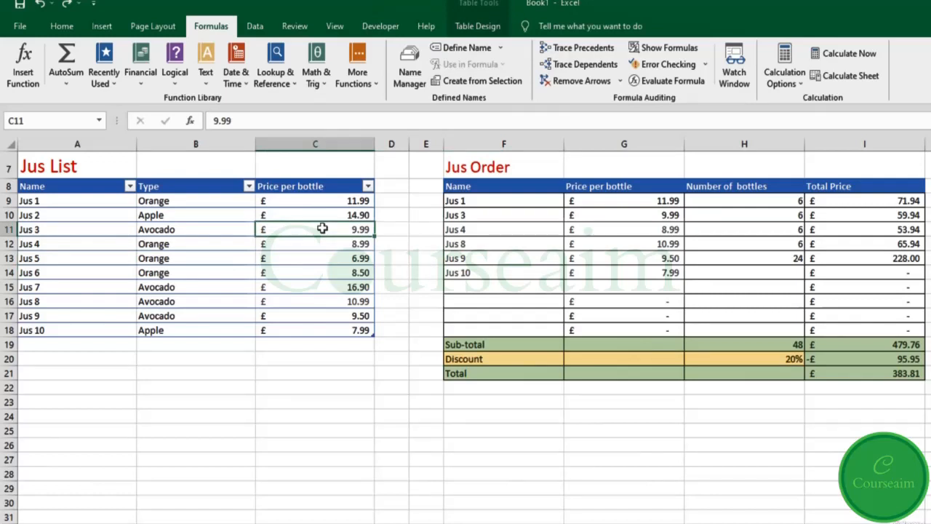
text(10)
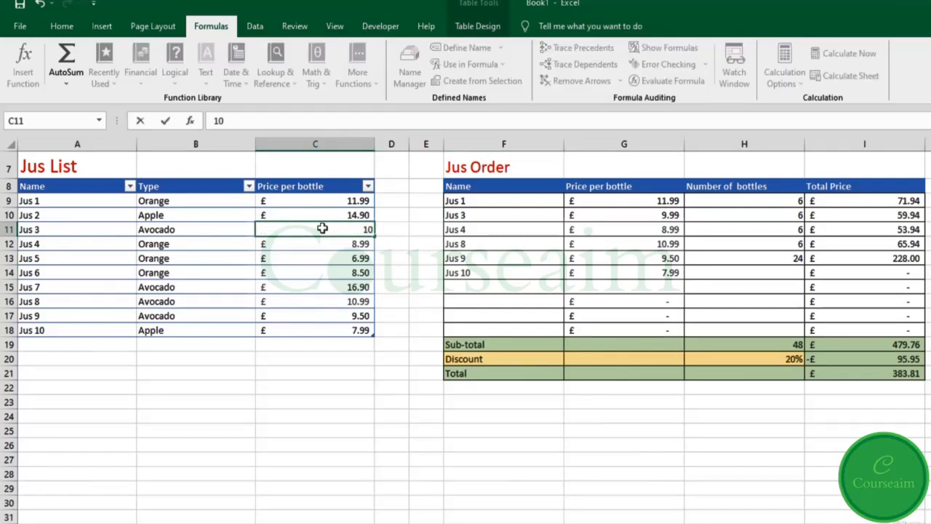
text(.99)
key(Return)
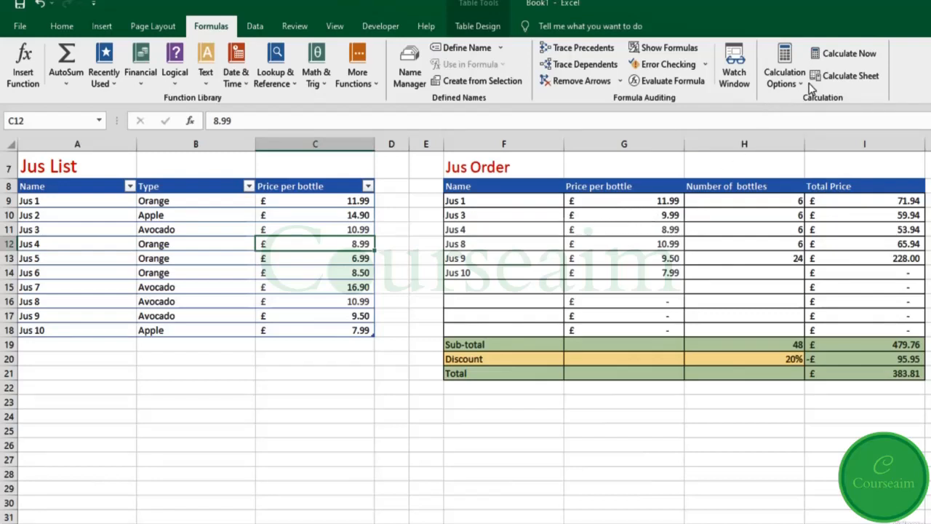
click(846, 56)
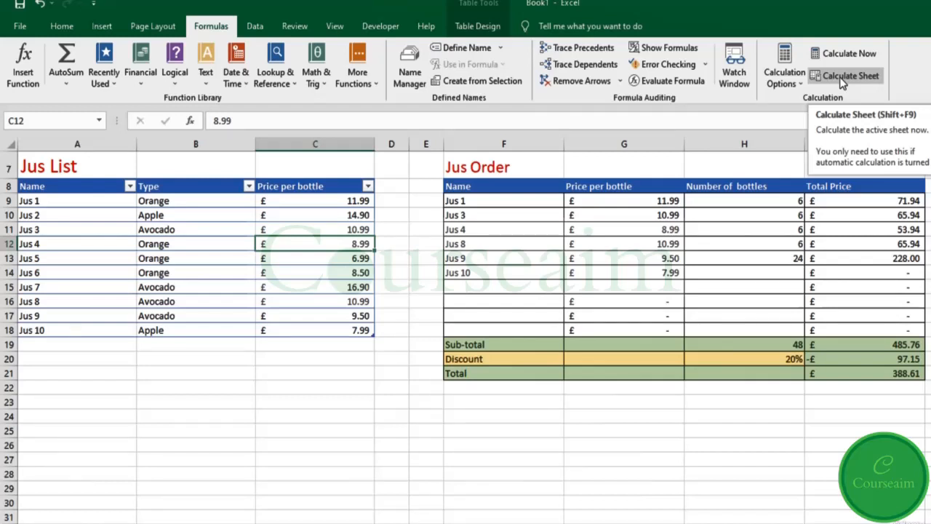
Check the Jus 3 price in C11 and set the calculation option back to Automatic.
click(360, 229)
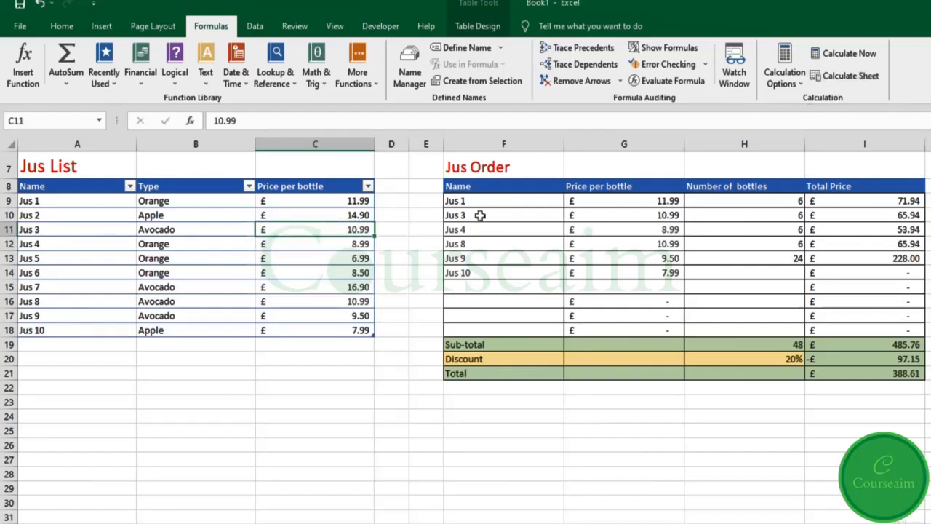
click(808, 85)
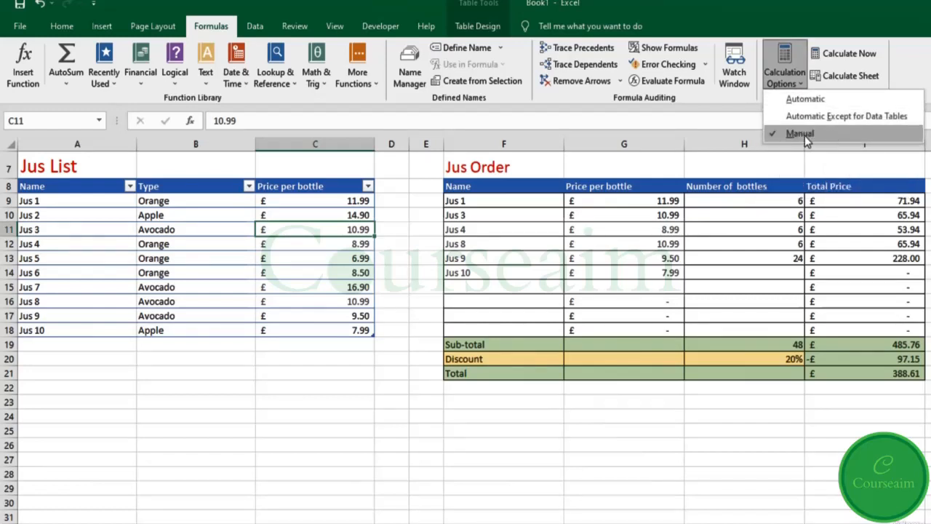
click(804, 100)
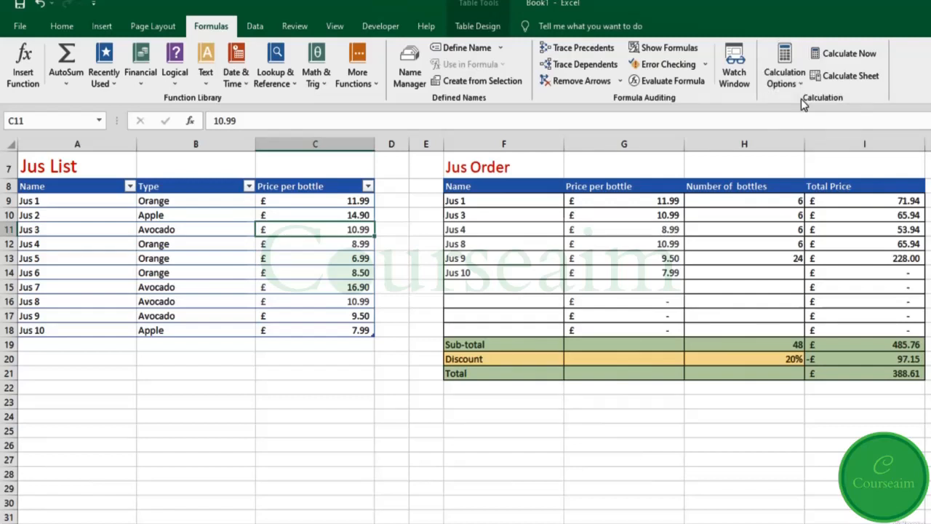